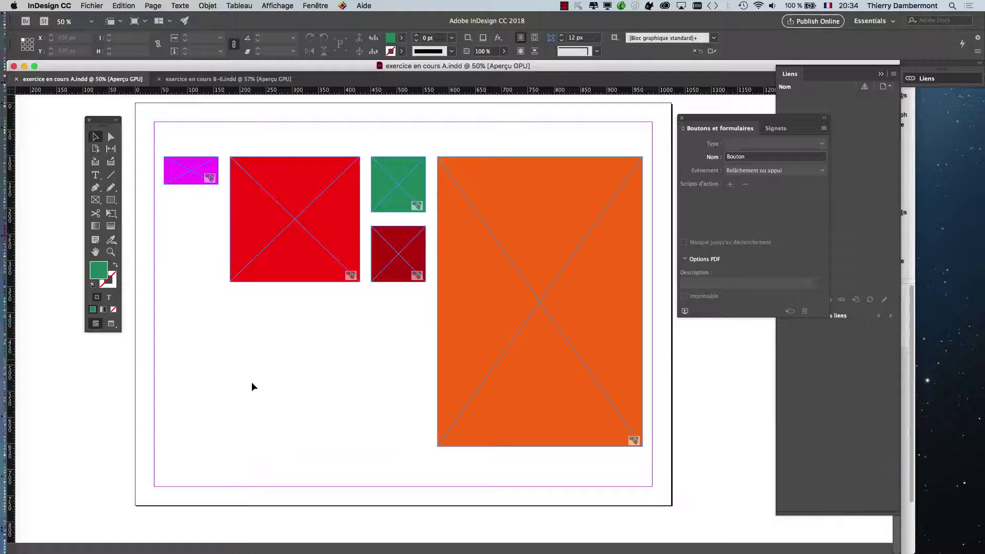
Move the Buttons and Forms panel aside, then inspect the red texte and green entree image 1 buttons
mouse_move(737, 119)
left_mouse_down()
mouse_move(547, 143)
mouse_move(362, 148)
mouse_move(214, 249)
left_mouse_up()
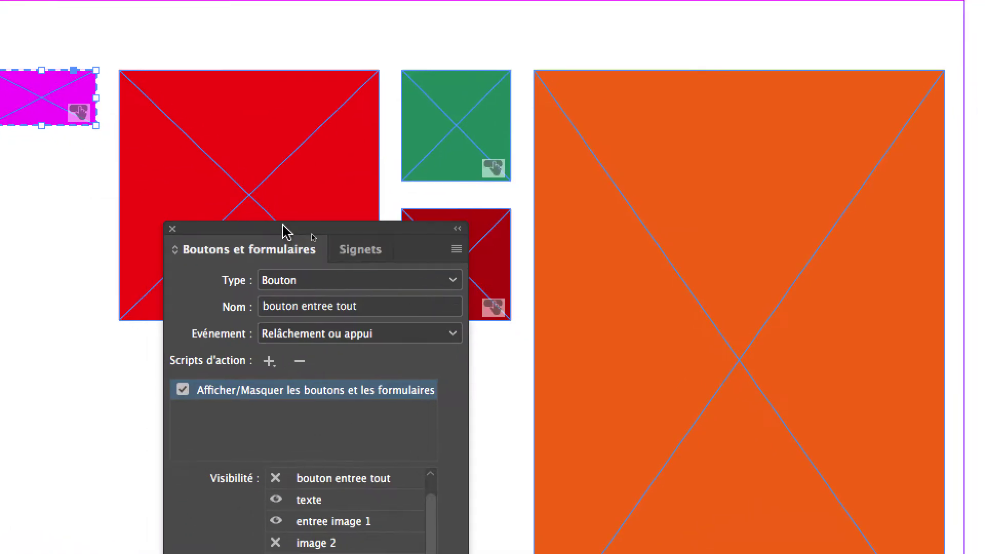
left_click(307, 214)
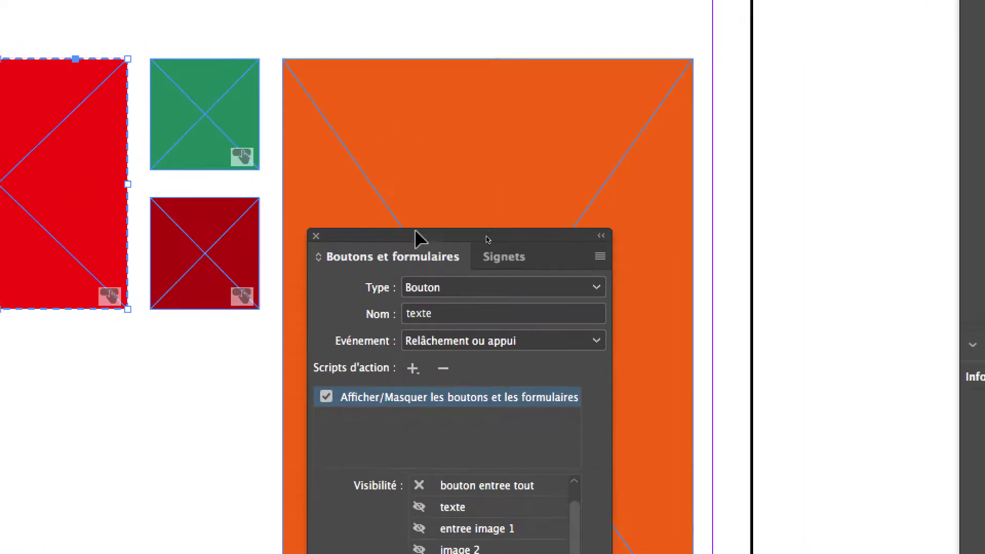
left_click(225, 137)
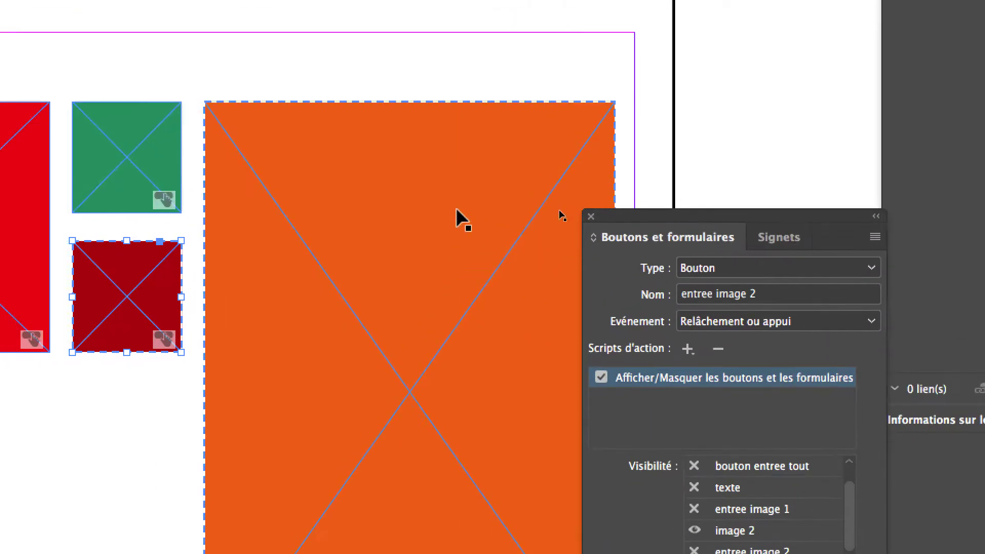
Shift the orange image 2 frame to reveal image 1 underneath, then reselect image 2
left_click(456, 212)
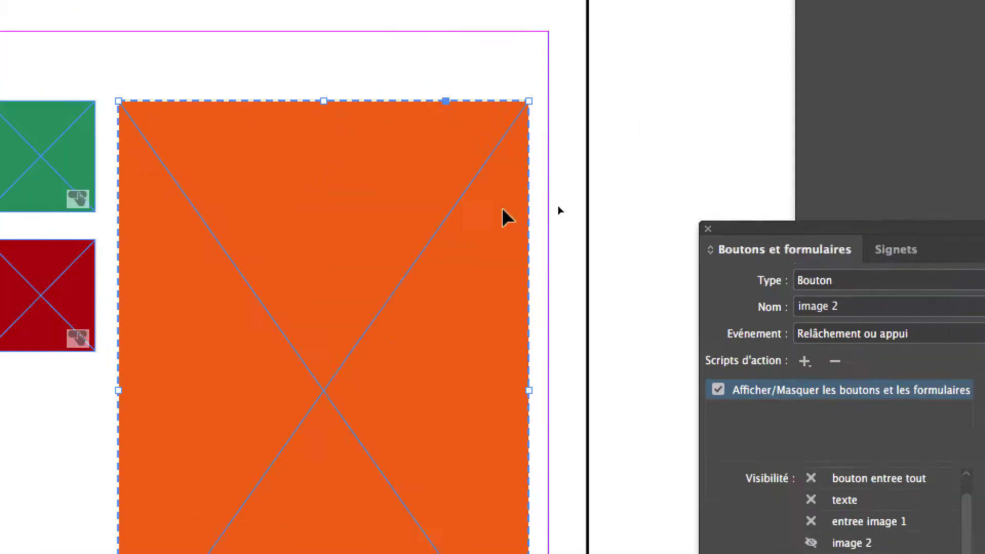
left_click_drag(451, 208, 431, 228)
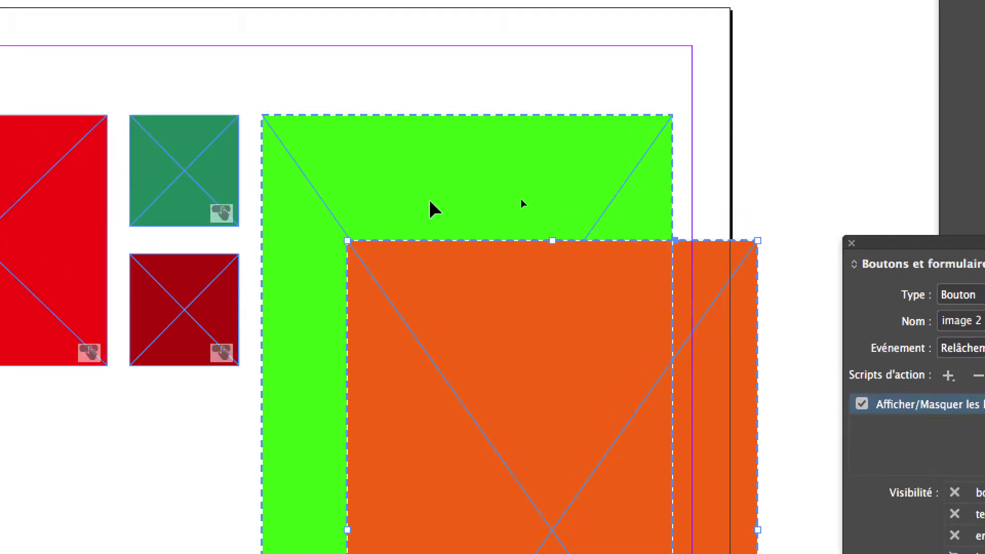
left_click(431, 209)
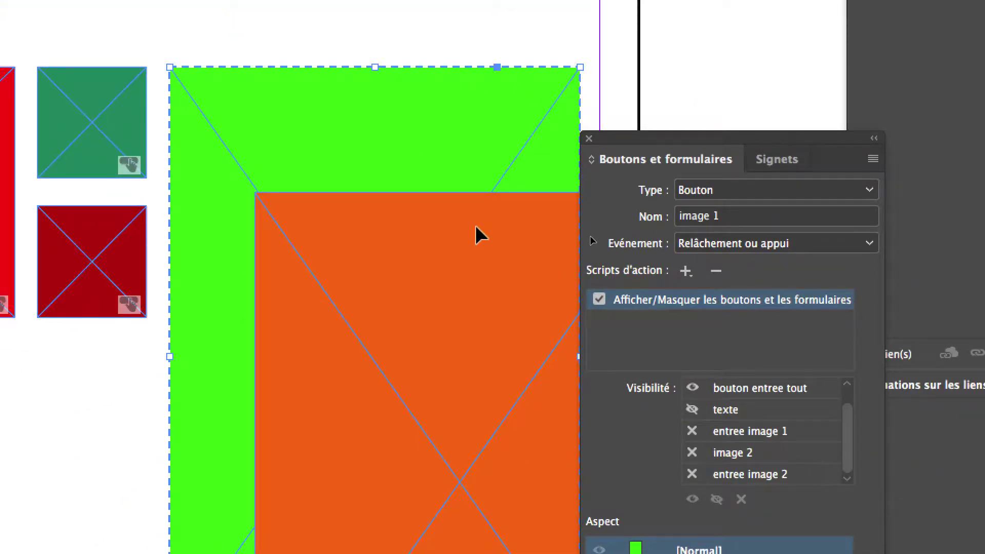
left_click(476, 229)
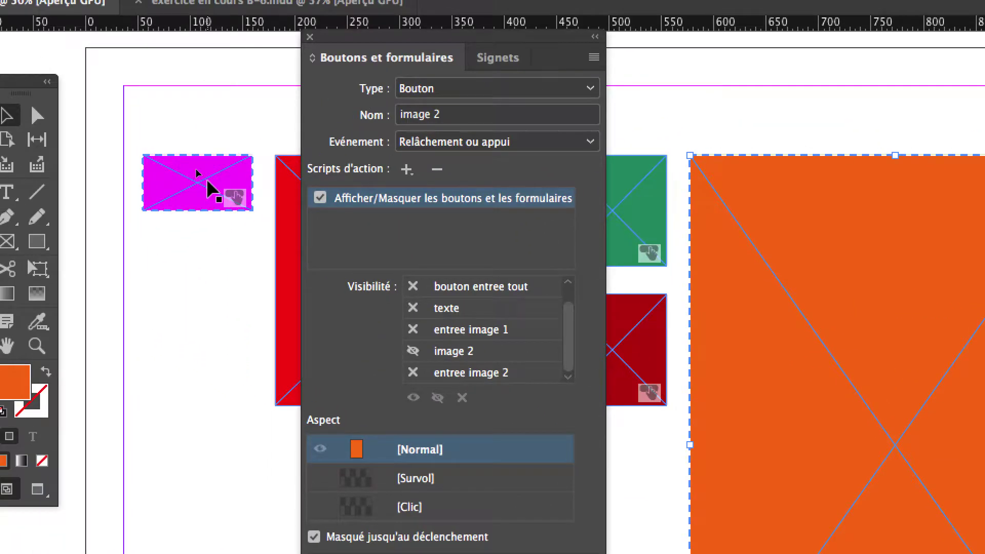
Review the magenta 'bouton entree tout' show/hide list, including its texte target
left_click(210, 186)
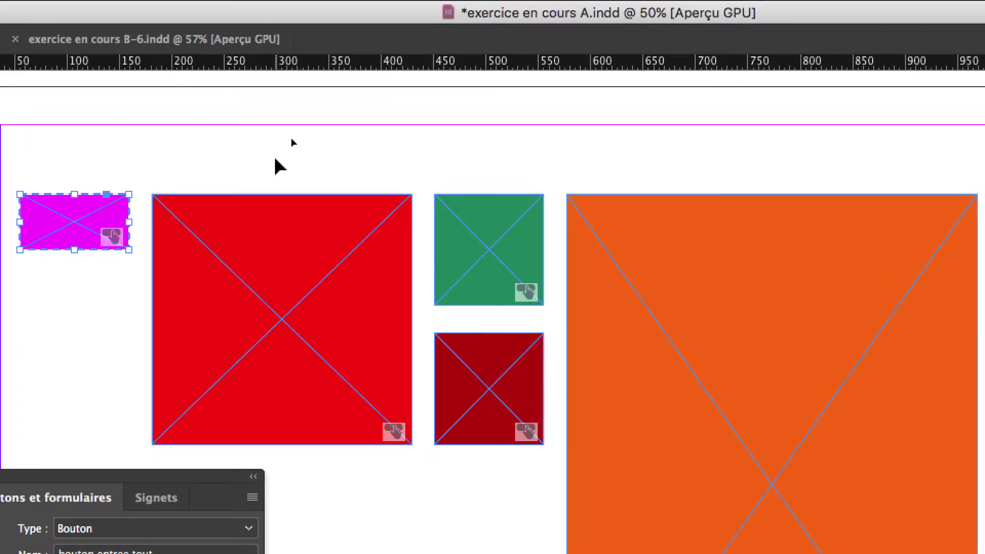
left_click_drag(276, 160, 430, 277)
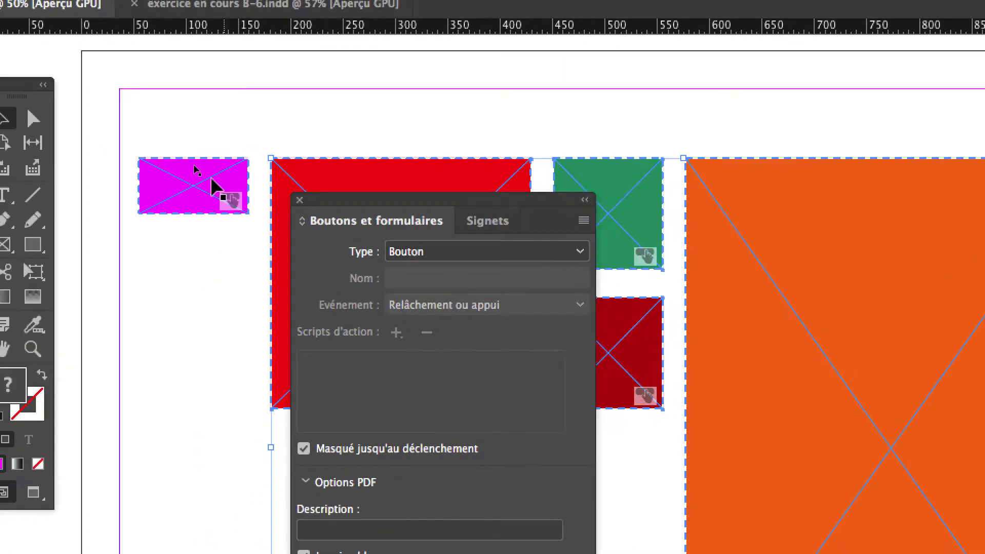
left_click(211, 186)
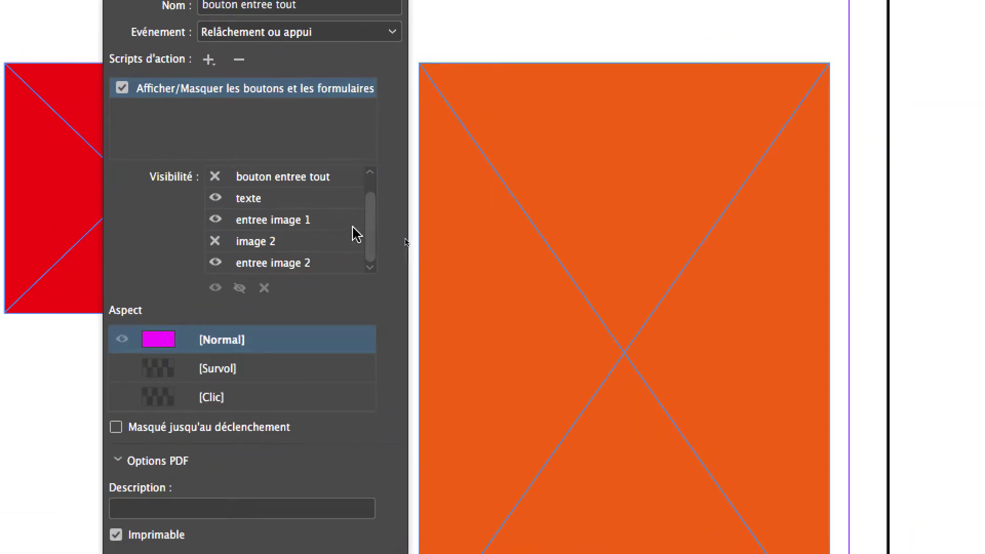
left_click(313, 217)
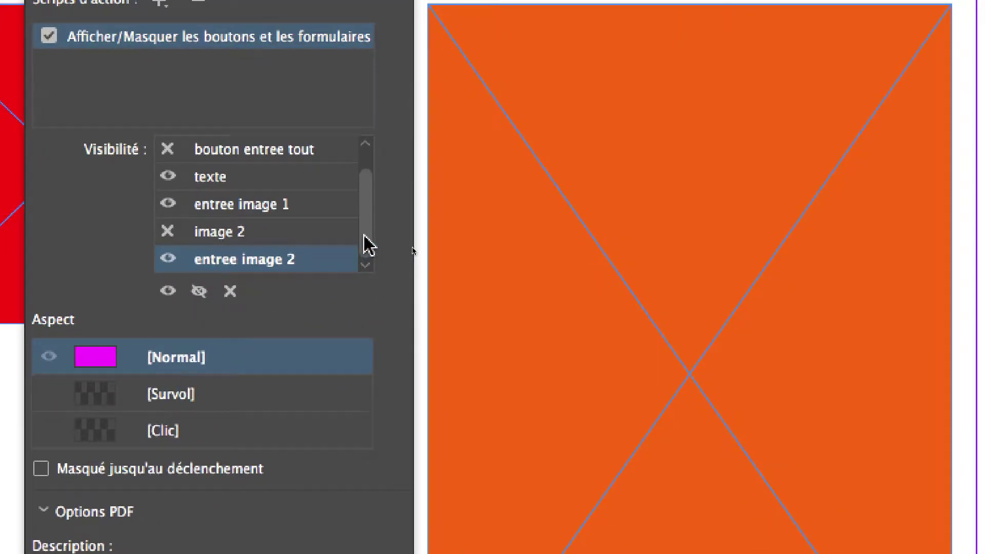
scroll(367, 237, "up", 1)
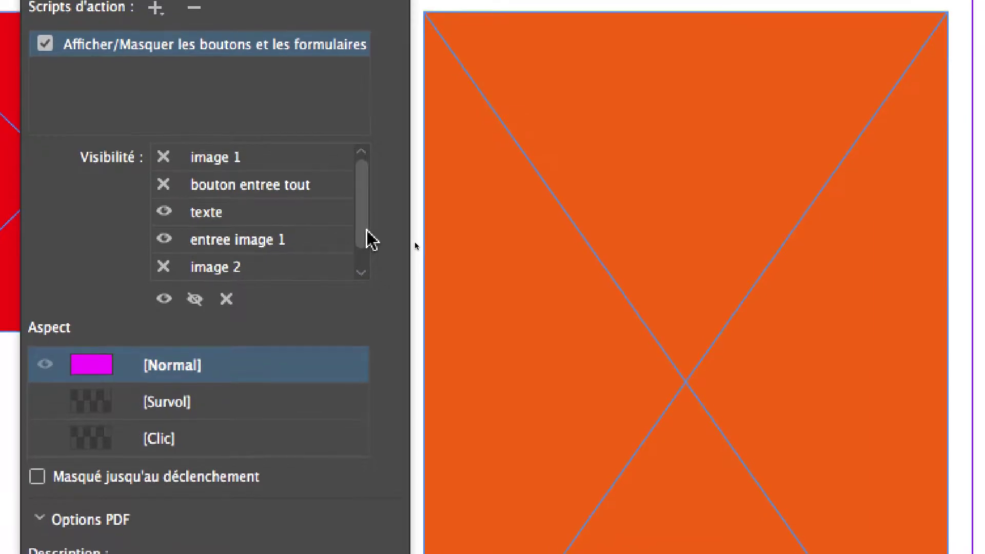
scroll(369, 242, "down", 1)
scroll(369, 241, "up", 1)
scroll(370, 240, "down", 1)
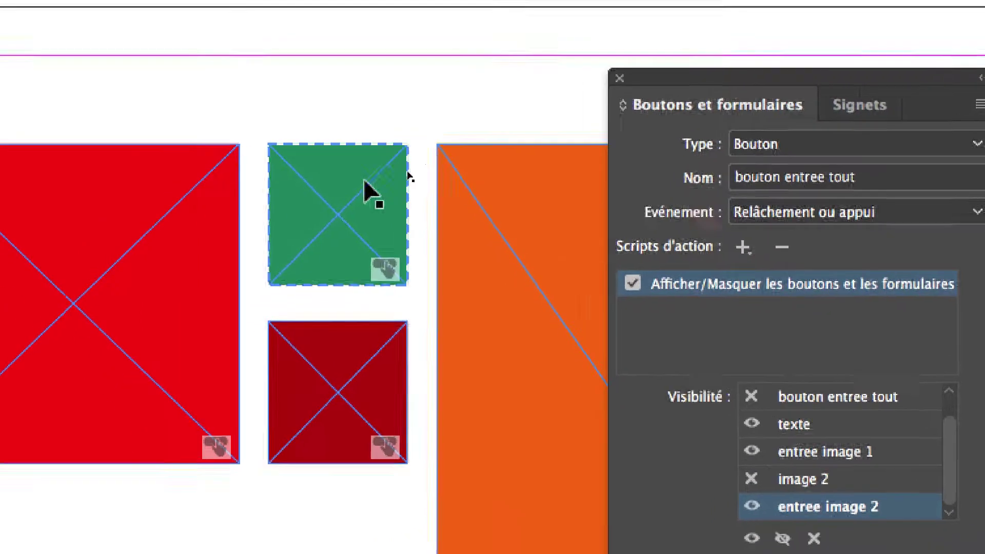
Check the Visibilité lists of the green entree image 1 and red texte buttons
left_click(364, 181)
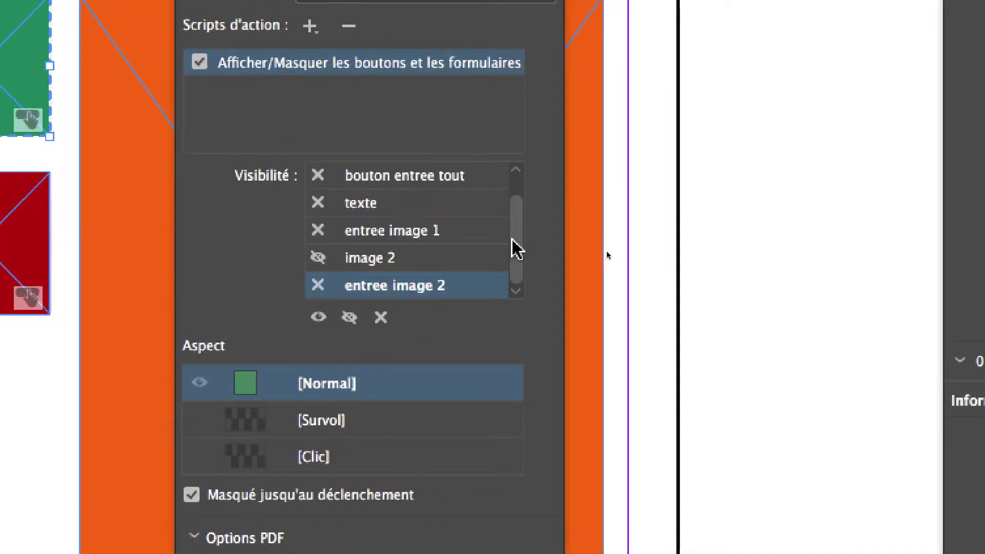
mouse_move(513, 248)
left_mouse_down()
mouse_move(513, 230)
mouse_move(514, 251)
left_mouse_up()
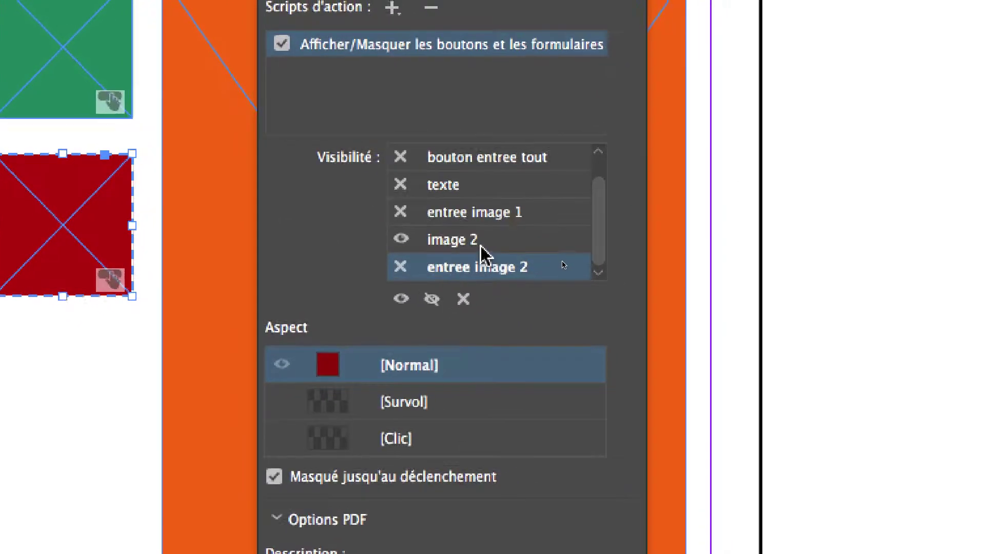
scroll(477, 251, "up", 1)
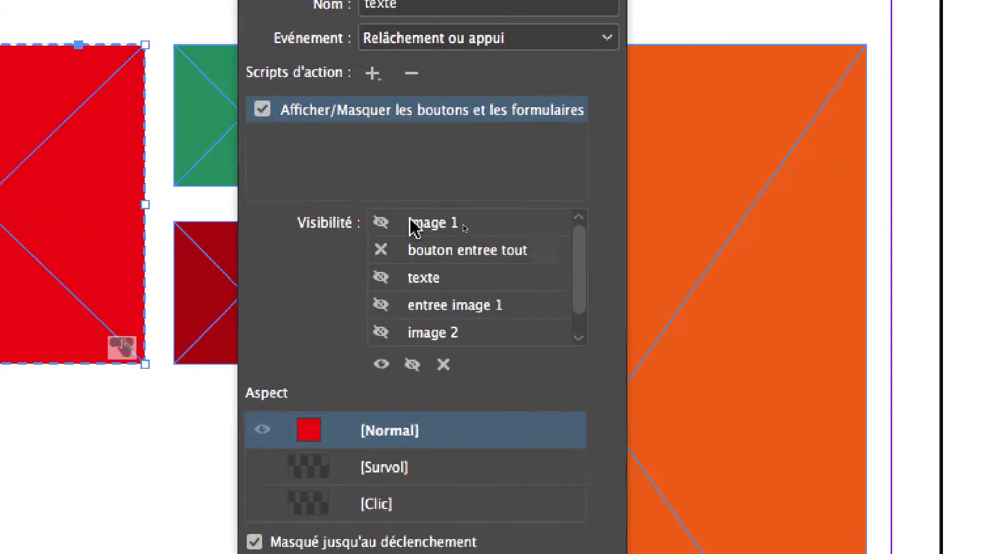
scroll(519, 240, "down", 1)
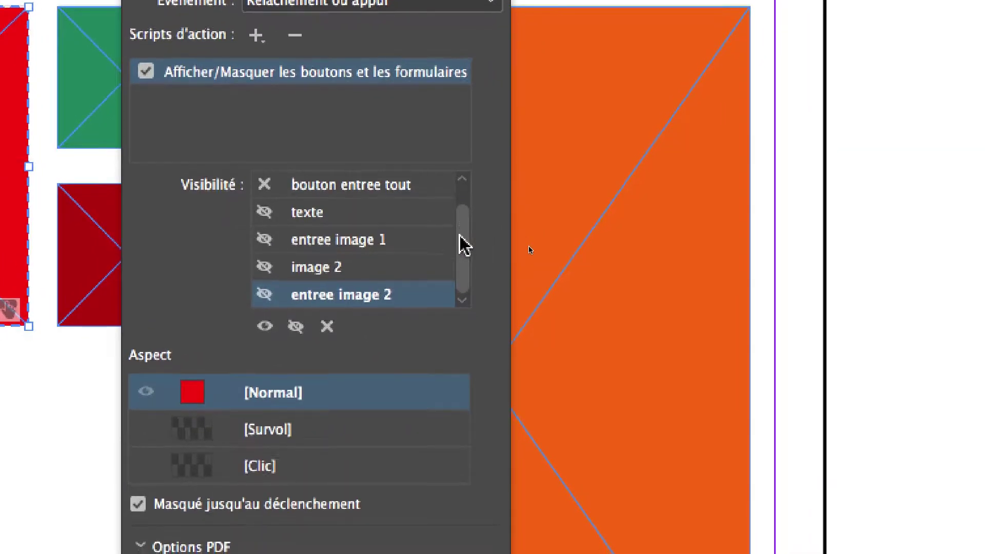
scroll(462, 241, "up", 1)
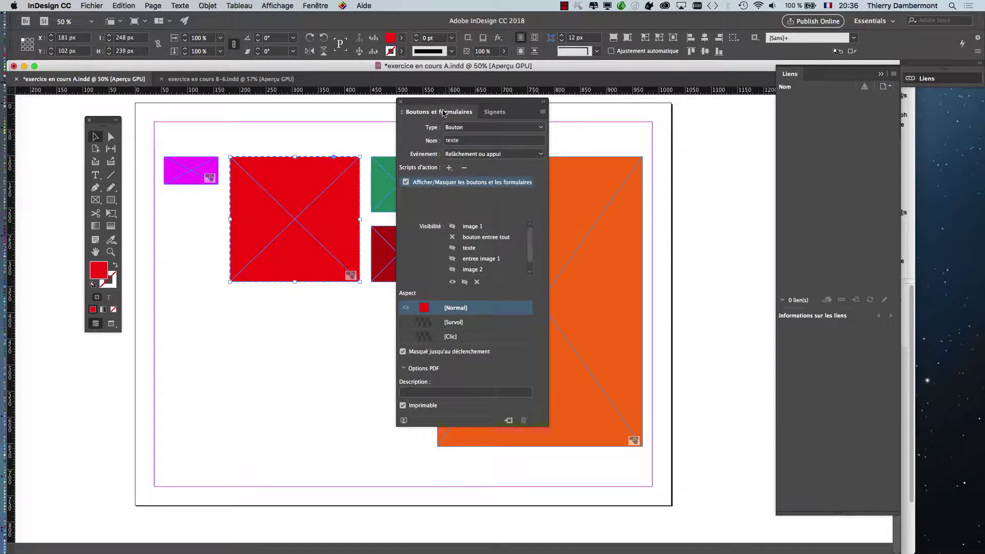
Set 'bouton entree tout' to show texte and both entree images, hiding itself and both images
left_click_drag(440, 105, 508, 107)
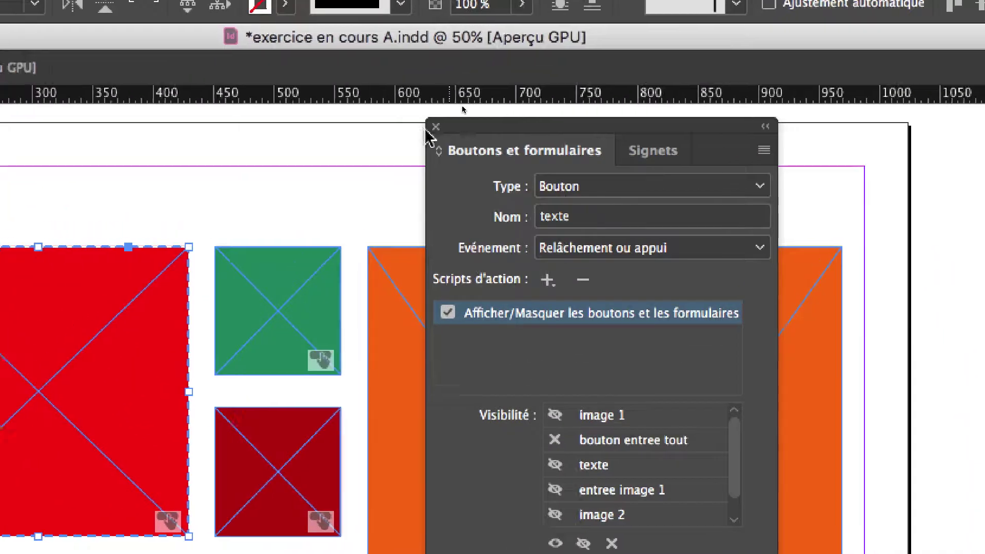
left_click_drag(432, 131, 429, 137)
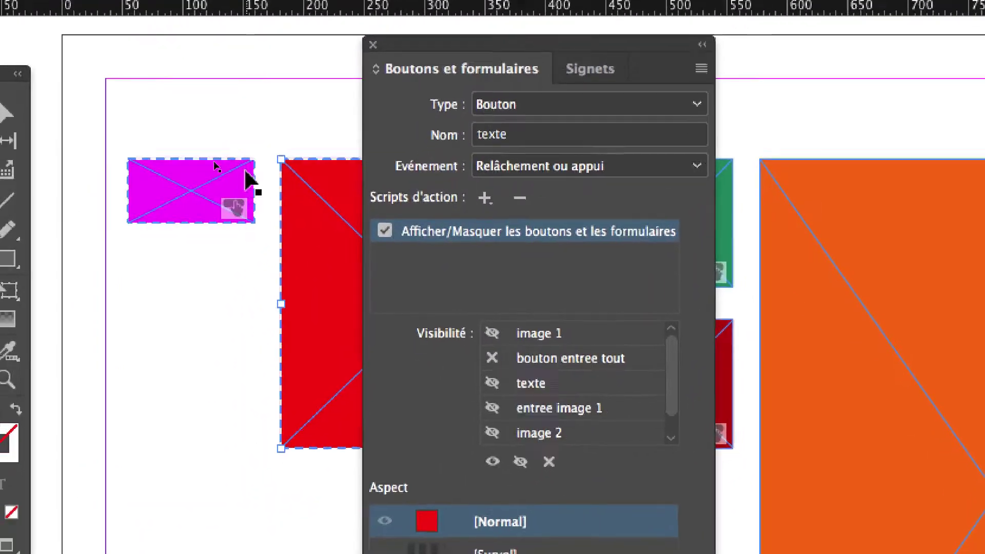
left_click(205, 211)
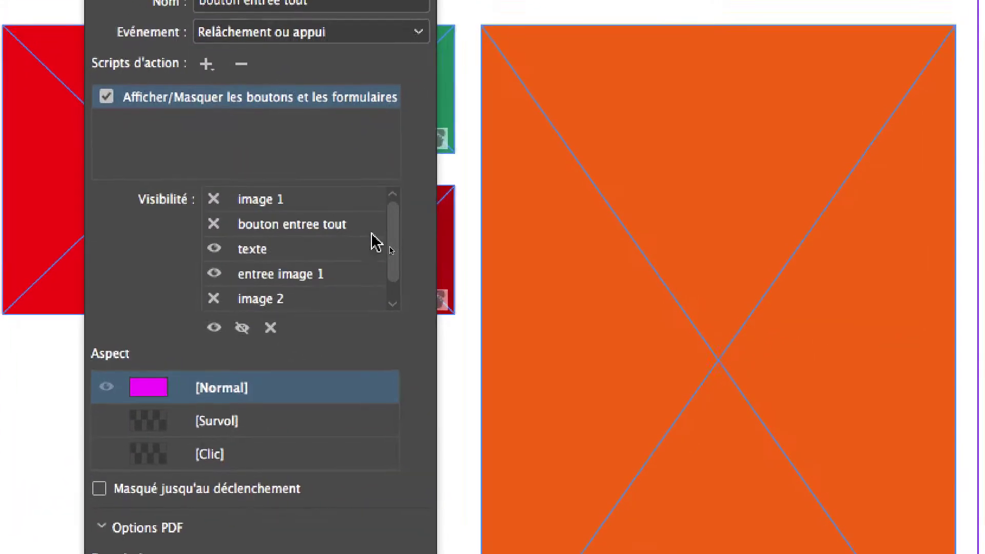
scroll(383, 241, "down", 1)
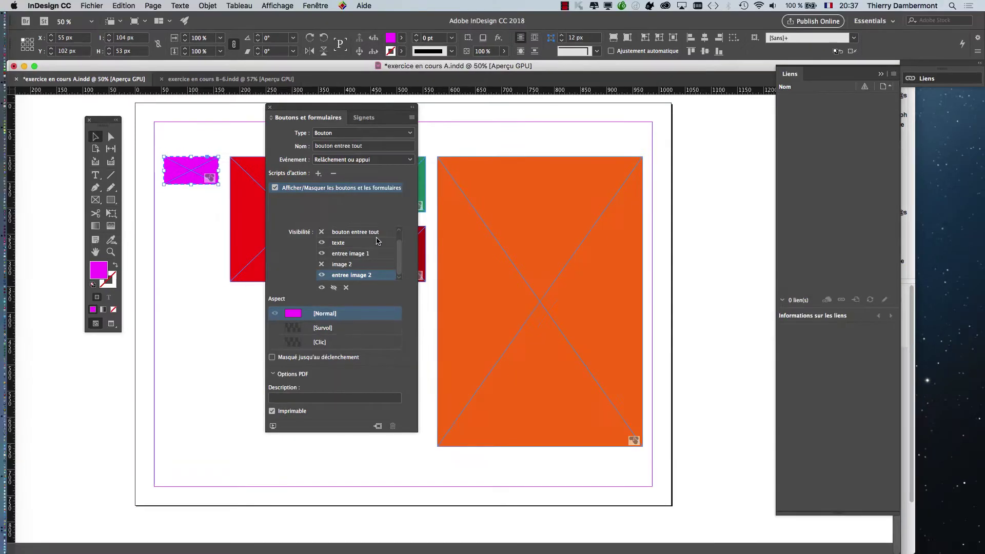
Move the button settings off the page and open the EPUB interactivity preview
left_click_drag(335, 111, 116, 404)
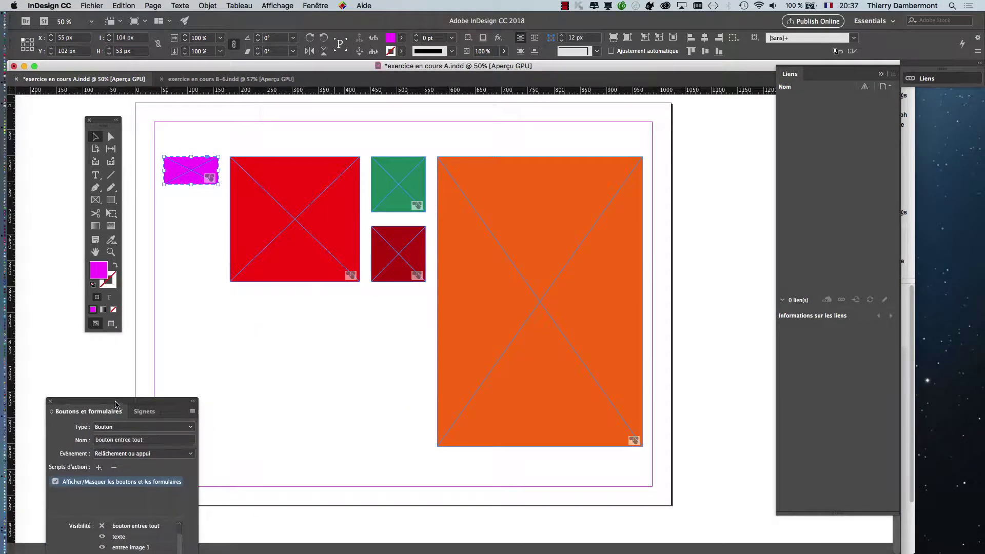
left_click(314, 6)
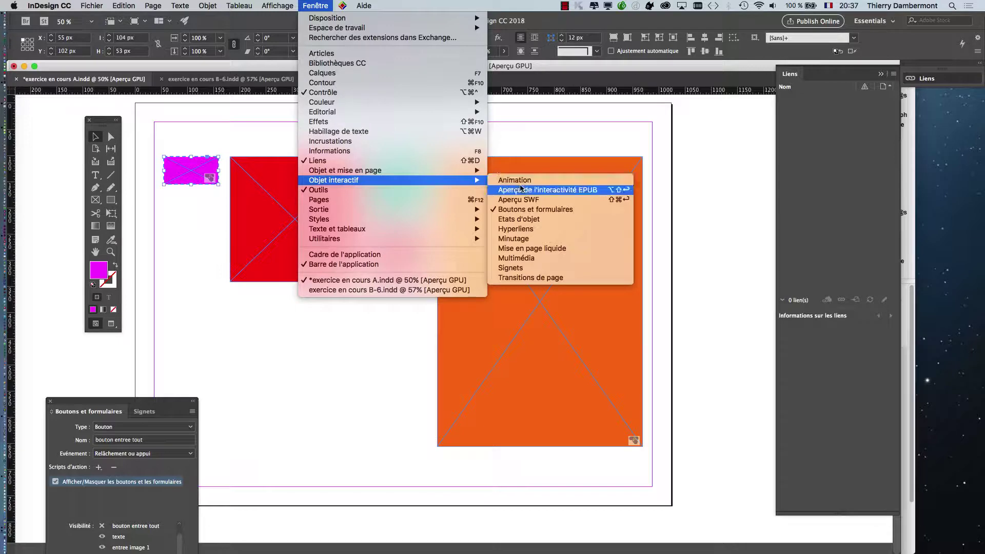
left_click(520, 188)
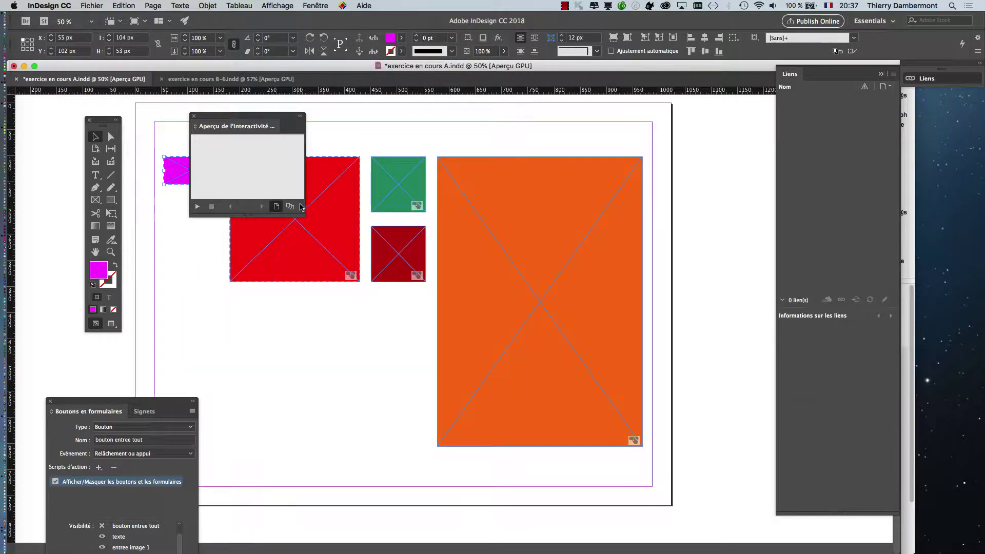
Enlarge the EPUB preview over the page and play it
left_click_drag(394, 341, 658, 353)
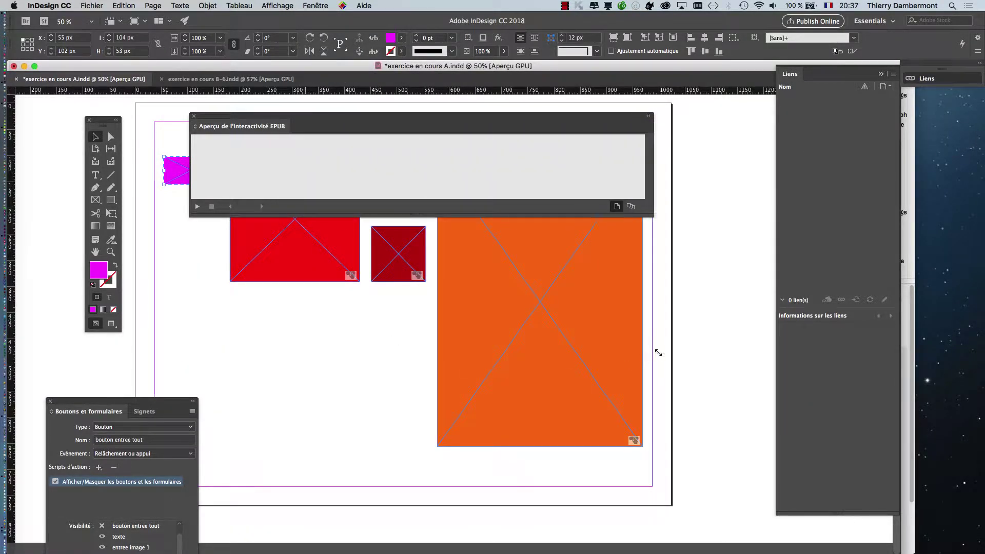
left_click_drag(501, 214, 508, 469)
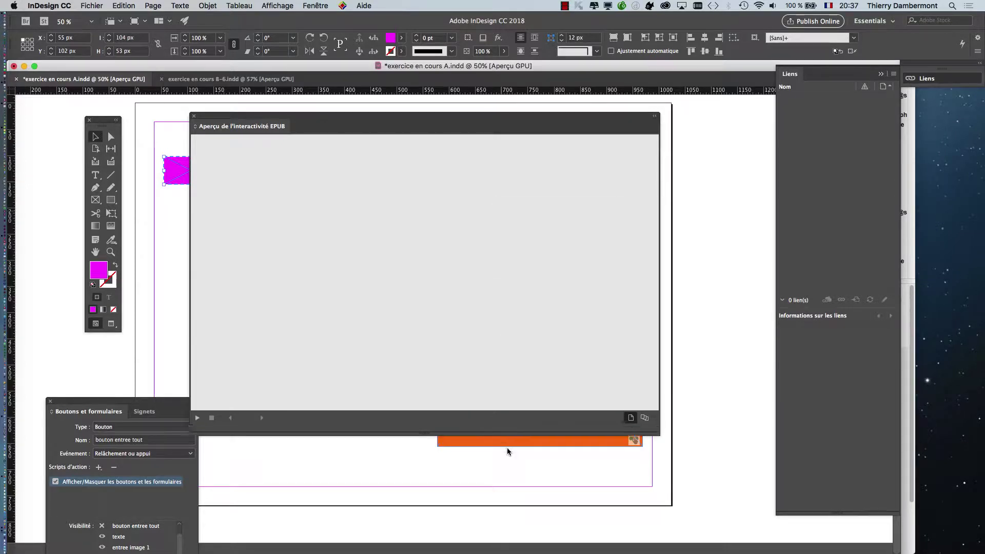
left_click_drag(418, 119, 505, 111)
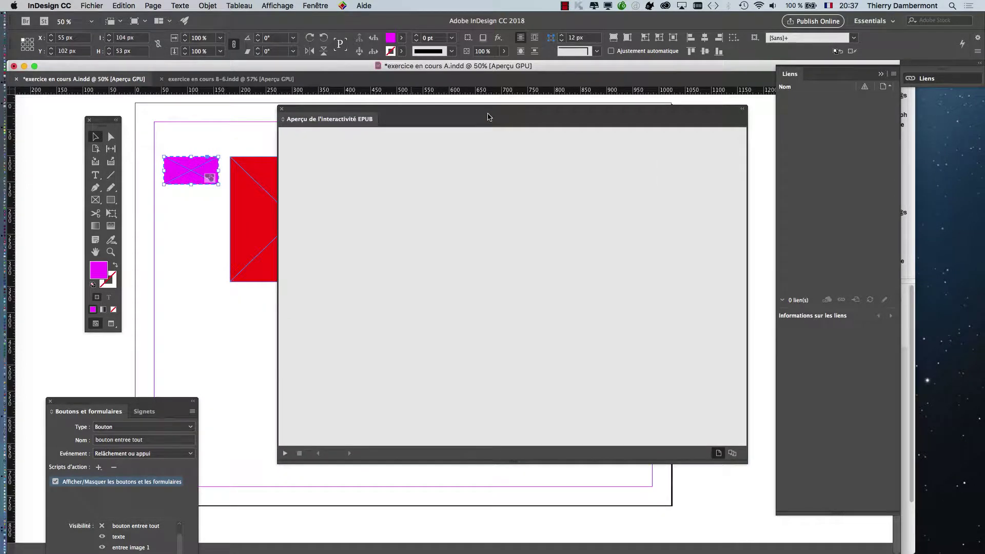
left_click(287, 453)
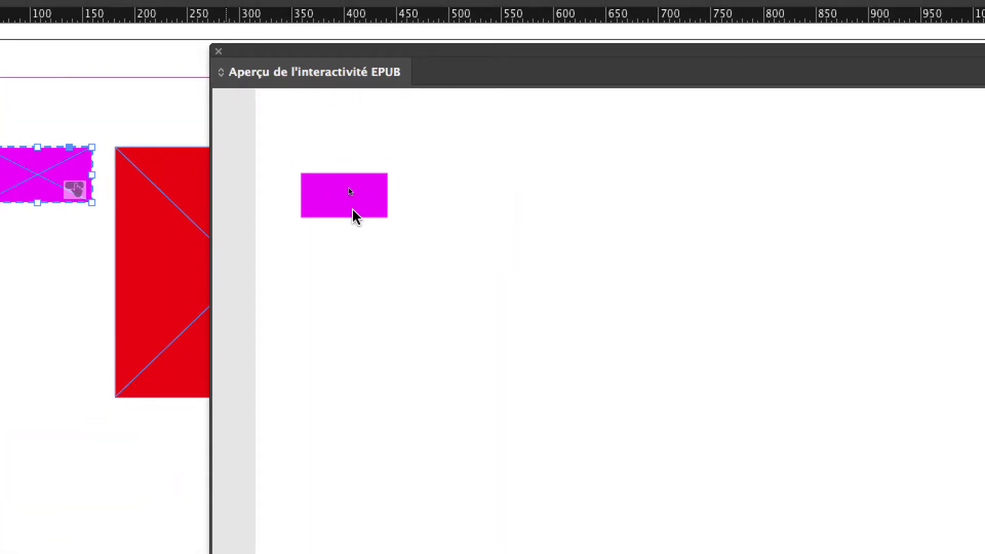
Reveal the colored buttons, toggle the large frame green and orange, then hide everything
left_click(353, 210)
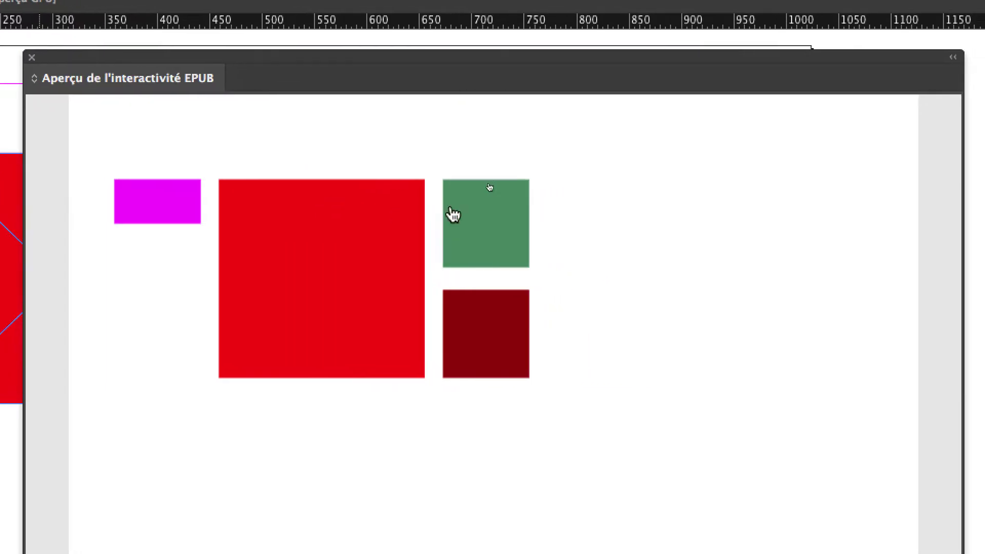
left_click(465, 165)
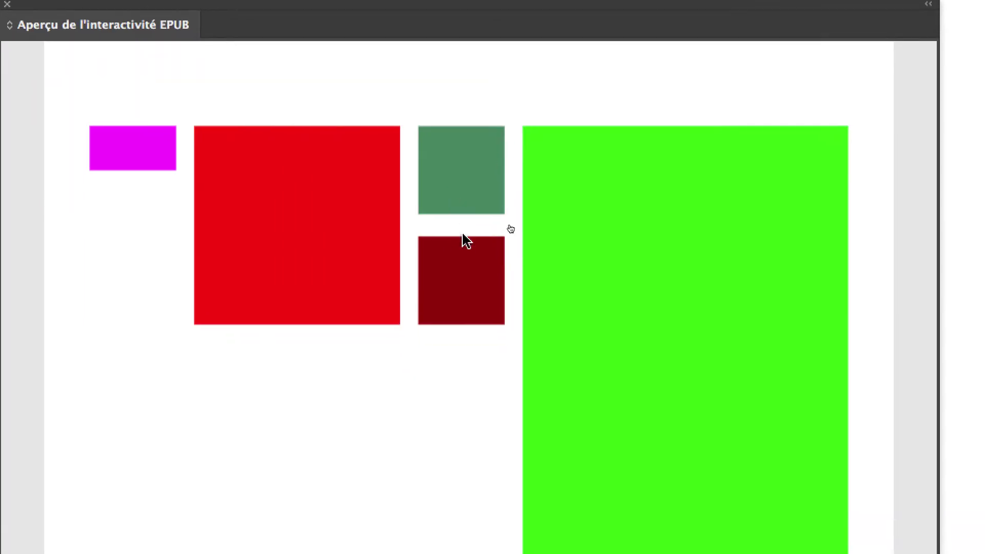
left_click(473, 248)
left_click(467, 187)
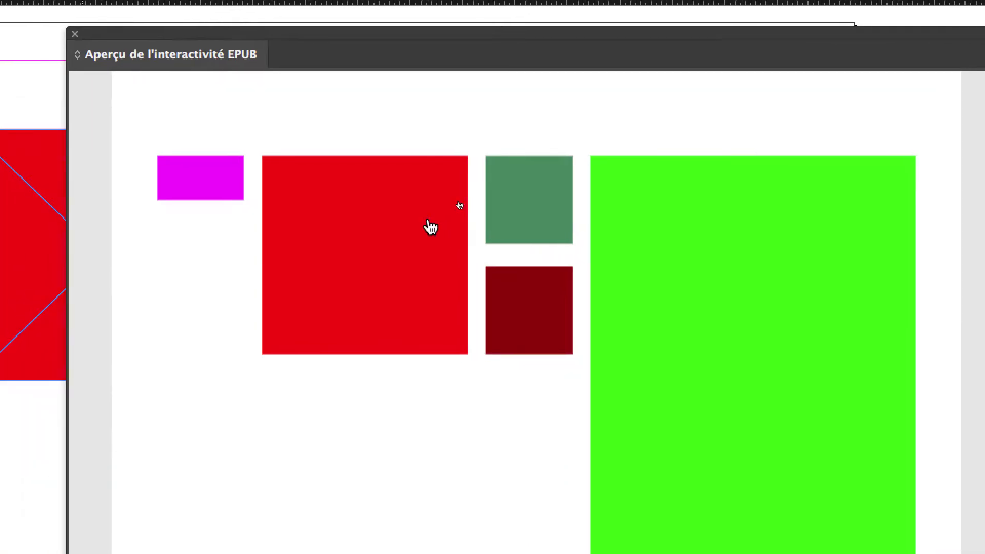
left_click(430, 227)
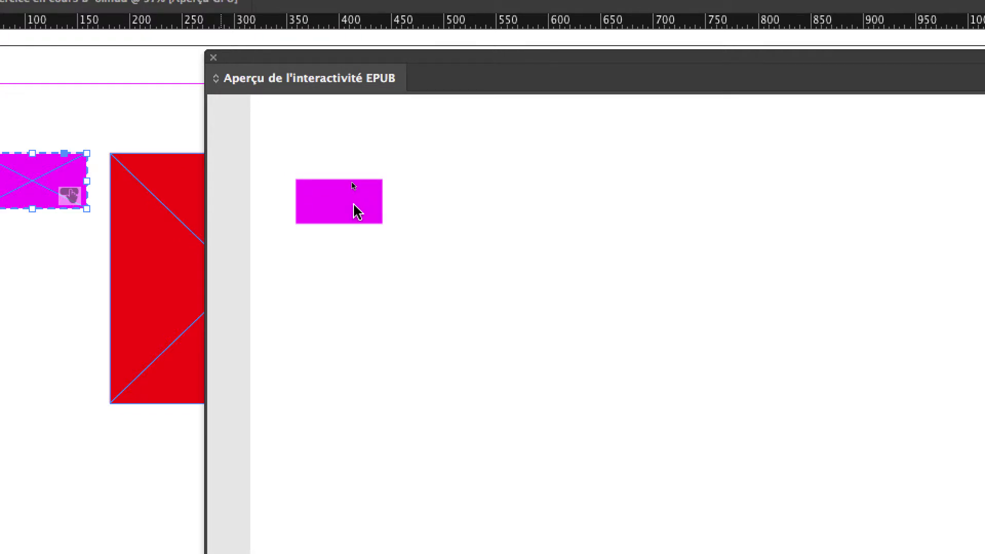
Repeat the reveal, green-orange swap and hide-all cycle twice more in the preview
left_click(354, 206)
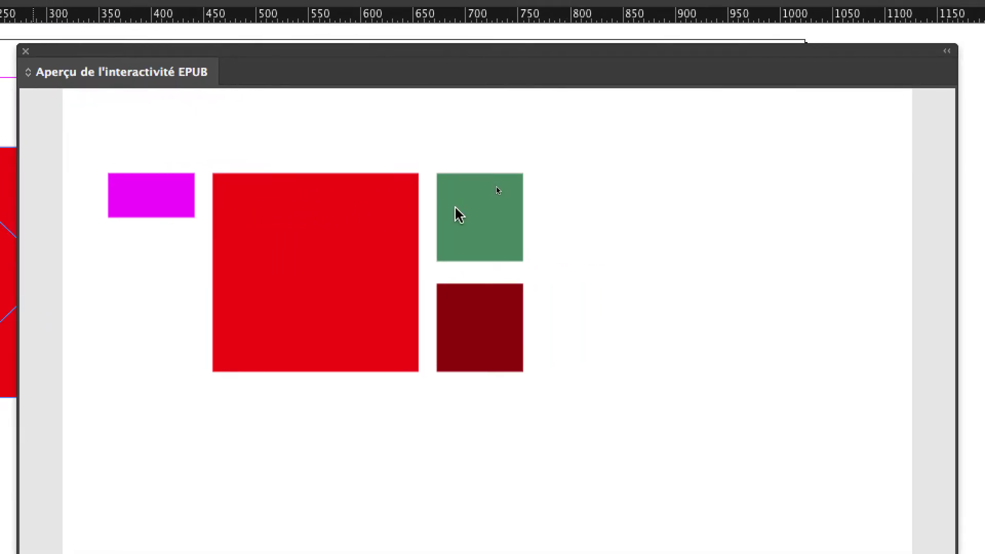
left_click(458, 214)
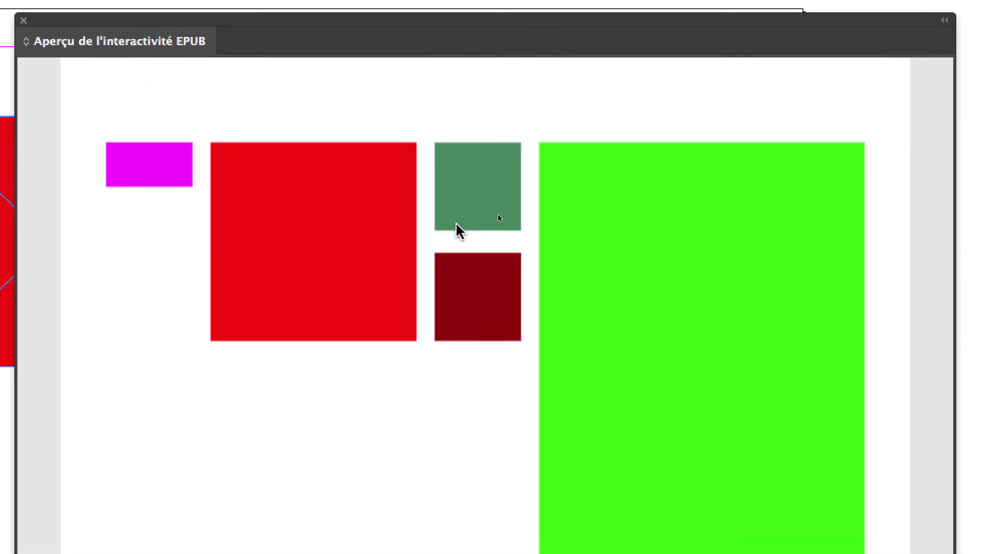
left_click(466, 321)
left_click(477, 241)
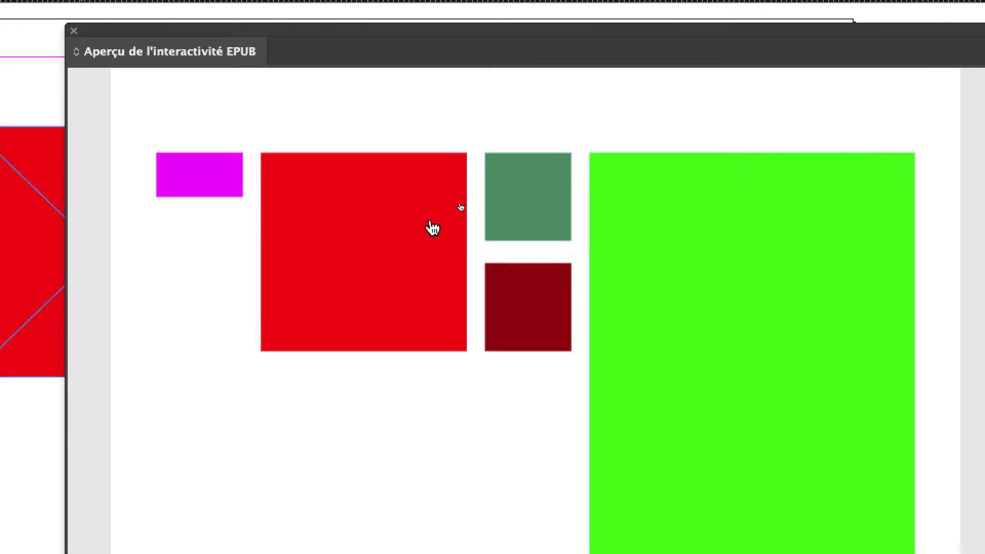
left_click(367, 231)
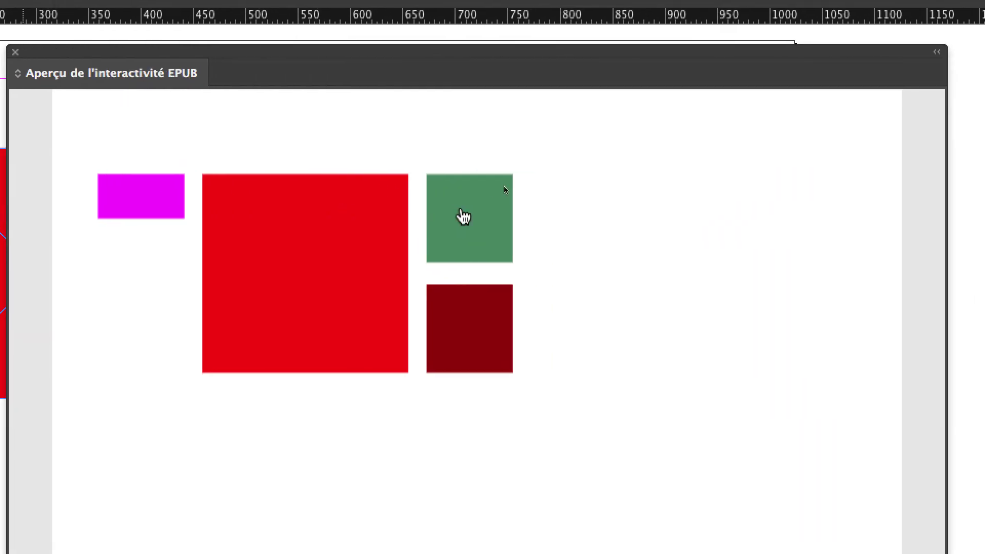
left_click(673, 249)
left_click(676, 319)
left_click(431, 246)
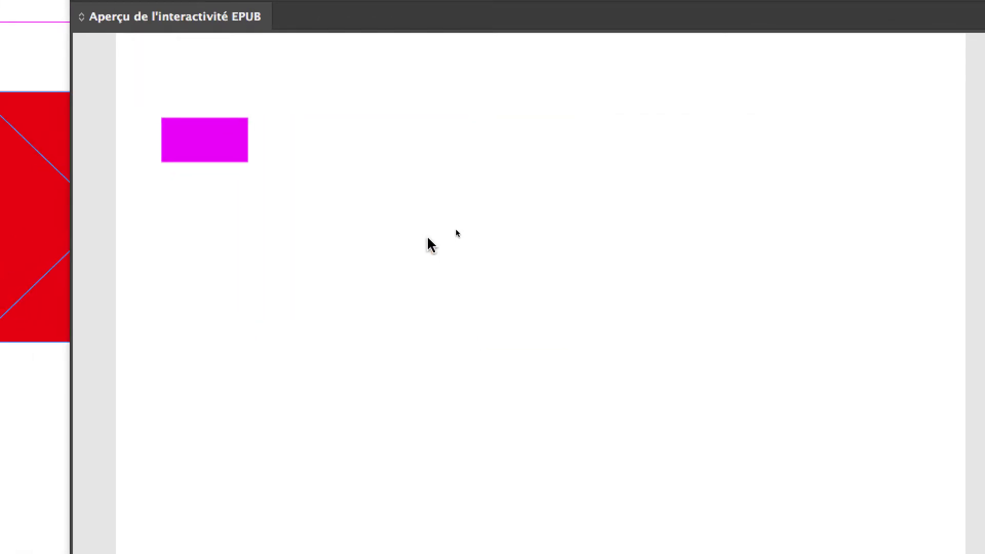
Reveal the buttons again and alternate the large frame between green and orange, ending orange
left_click(367, 212)
left_click(465, 220)
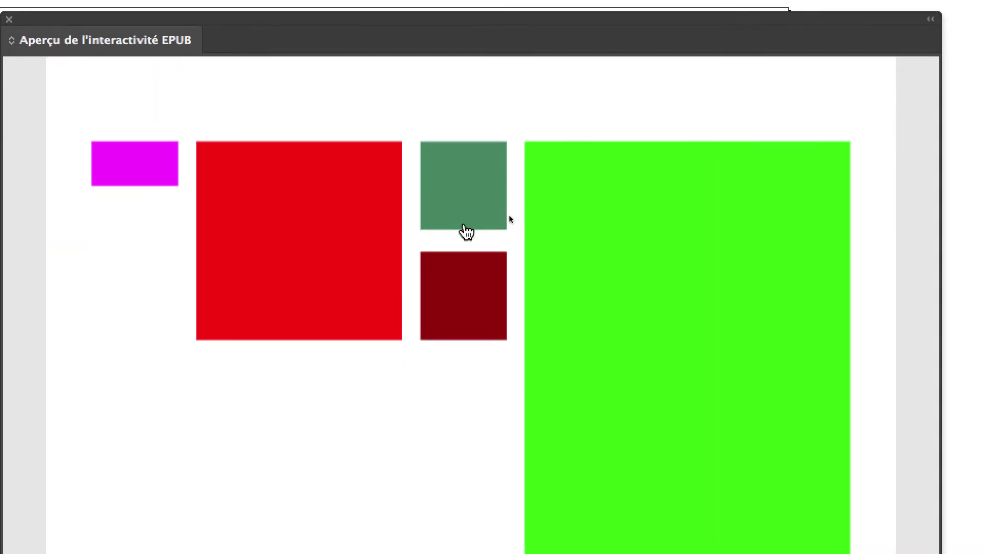
left_click(474, 313)
left_click(477, 241)
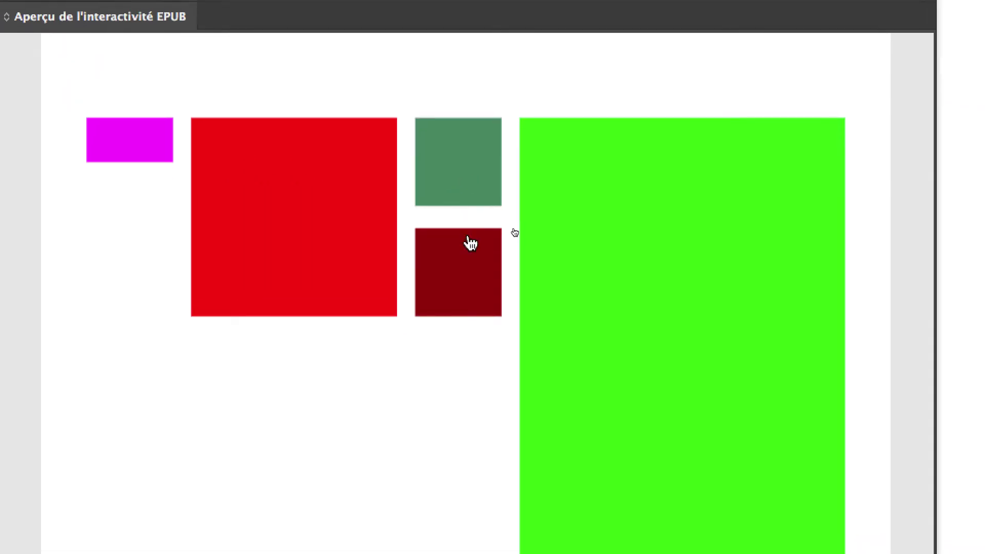
left_click(470, 290)
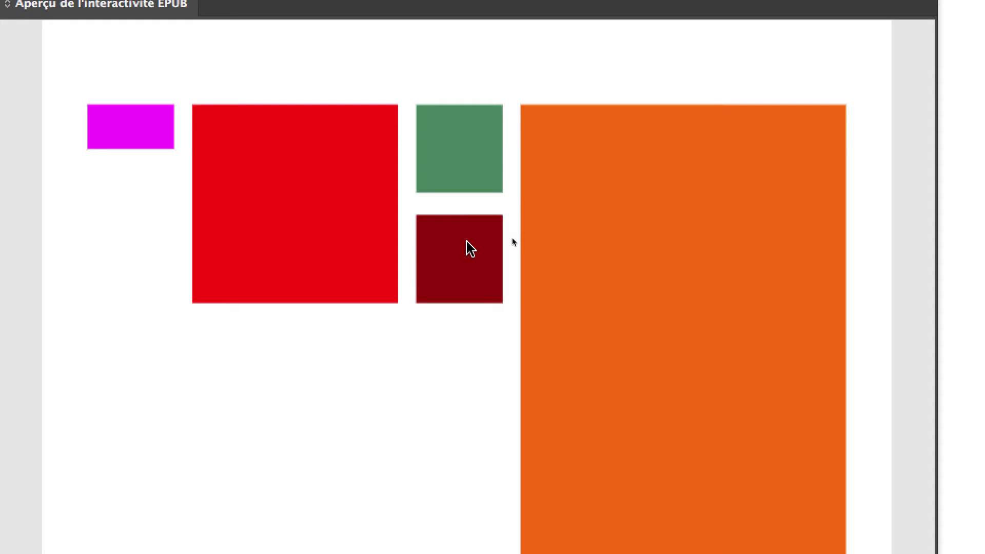